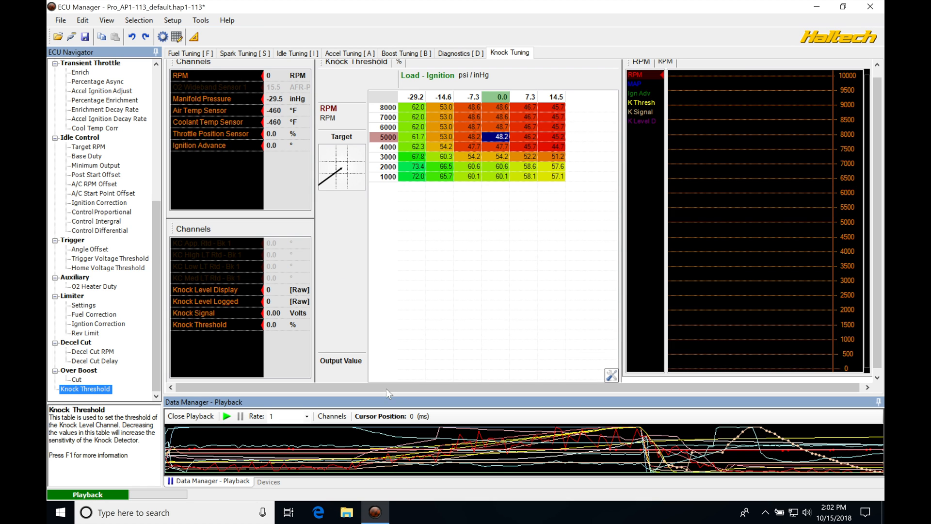
- Drag the playback cursor forward to about 12.986 s to trace the log on the Knock Tuning graph
left_click_drag(377, 436, 595, 436)
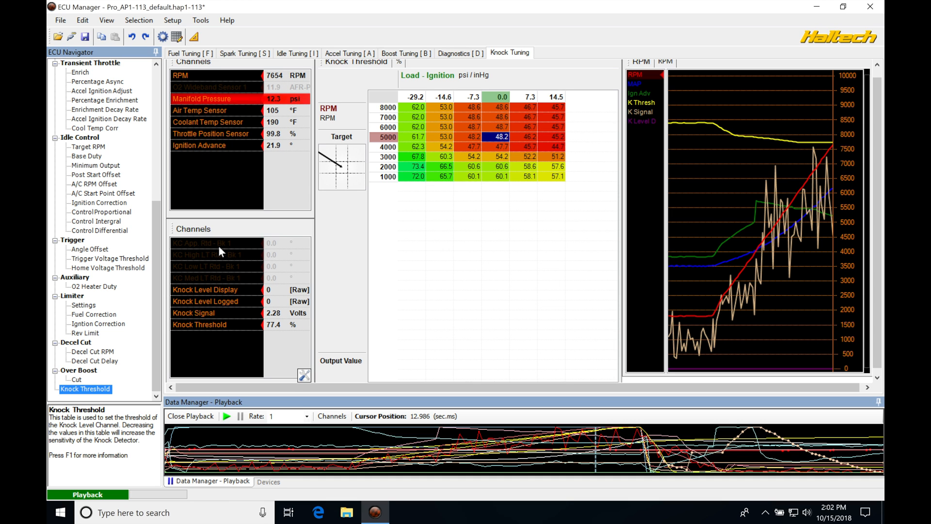
- Step the playback back to 11.354 s, then settle it at 14.618 s just past peak RPM
mouse_move(280, 252)
mouse_move(240, 306)
left_click(542, 451)
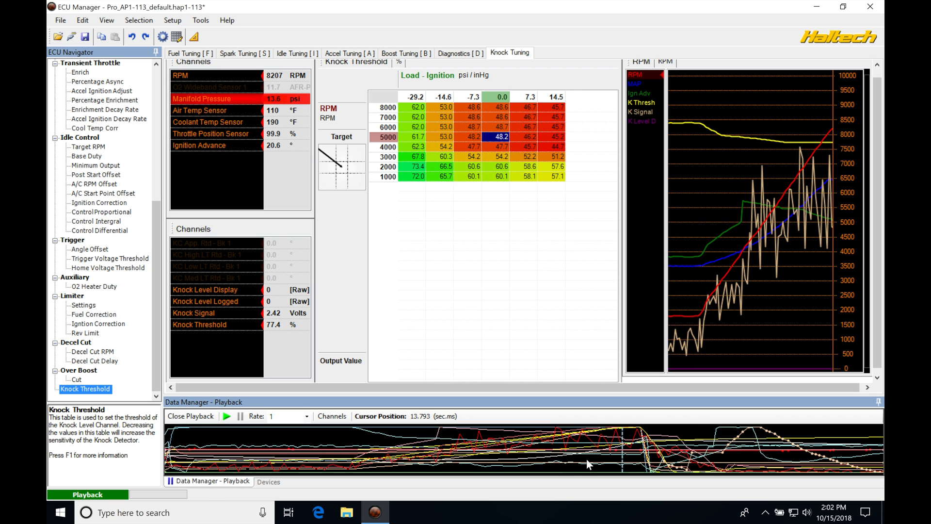
left_click_drag(662, 449, 649, 449)
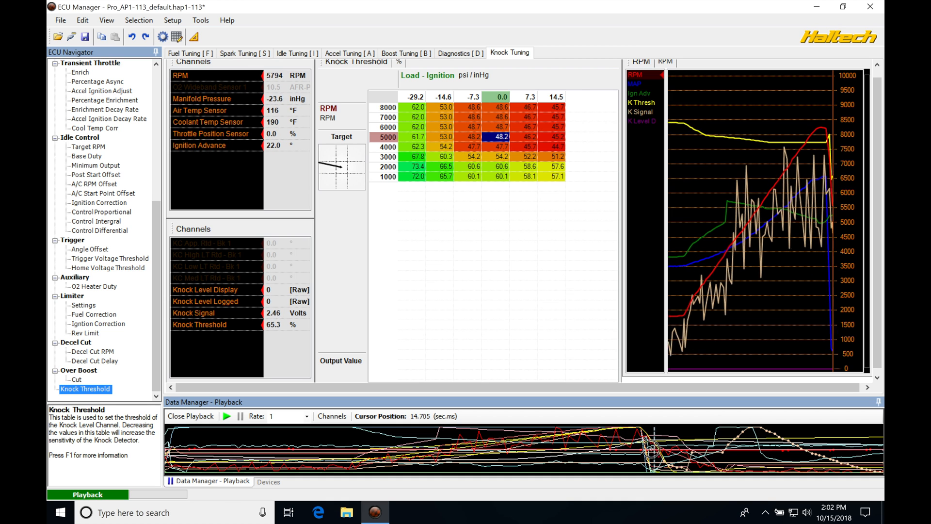